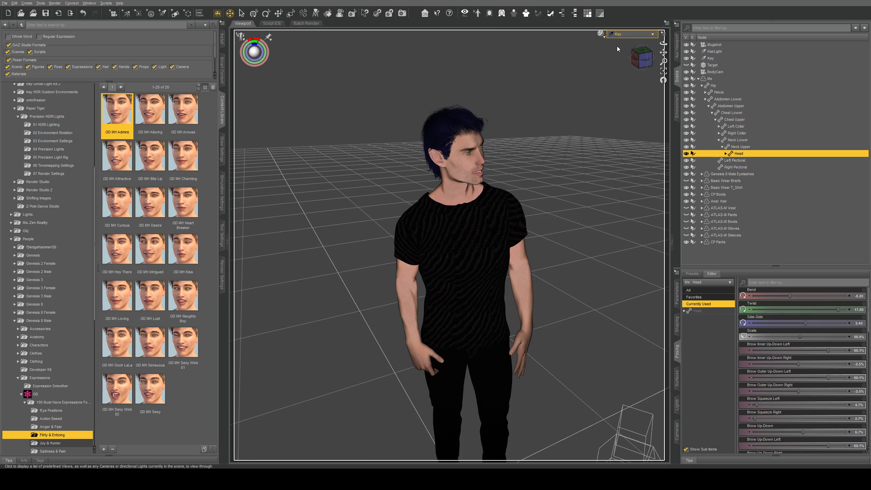
Check the figure through BodyCam, and re-aim the Key light on the figure by looking through it
left_click(620, 103)
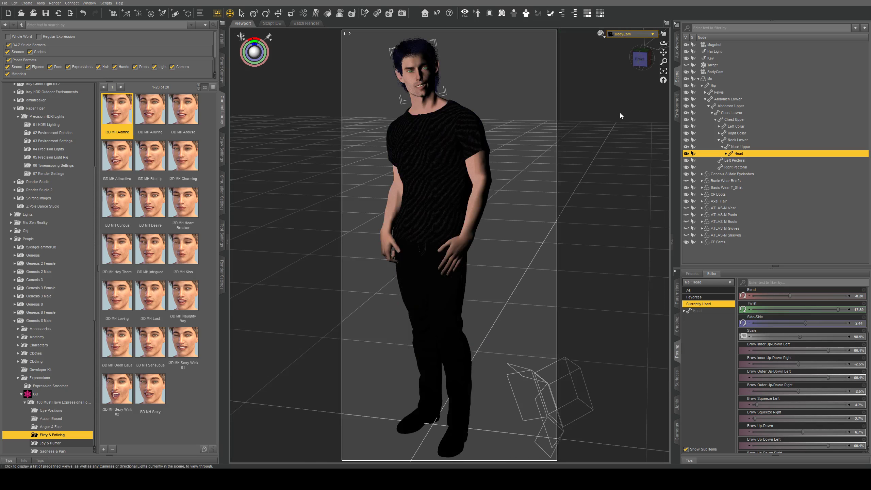
left_click(620, 113)
mouse_move(662, 52)
left_mouse_down()
mouse_move(657, 46)
mouse_move(646, 58)
mouse_move(669, 64)
left_mouse_up()
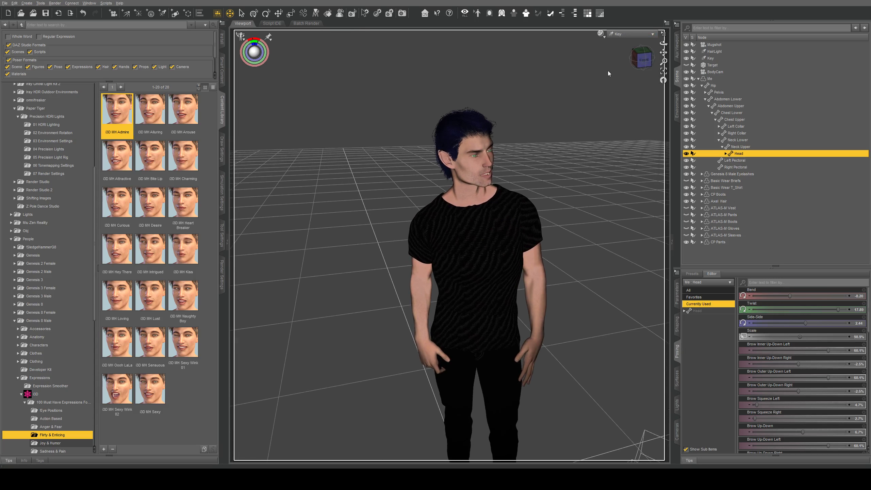
Re-aim the HairLight from above and behind the figure by looking through it, and return to the BodyCam view
left_click(629, 113)
middle_click_drag(593, 124, 466, 240)
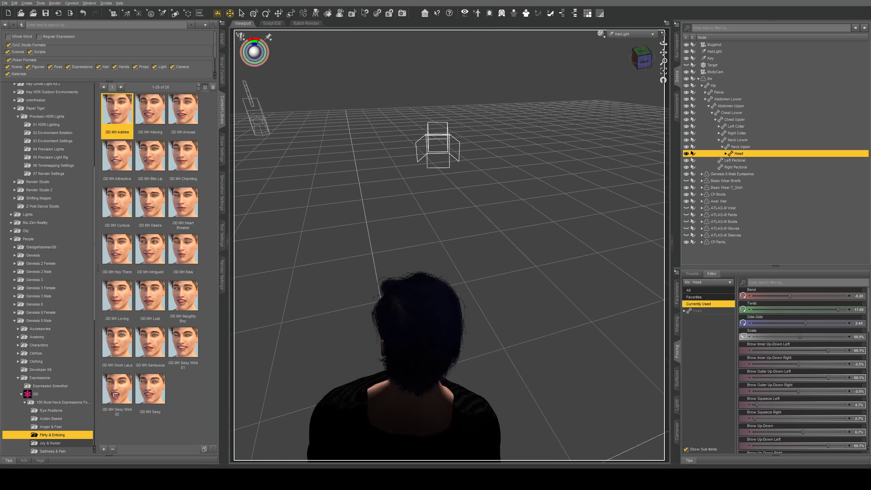
mouse_move(662, 44)
left_mouse_down()
mouse_move(662, 68)
mouse_move(683, 42)
mouse_move(663, 69)
mouse_move(662, 45)
left_mouse_up()
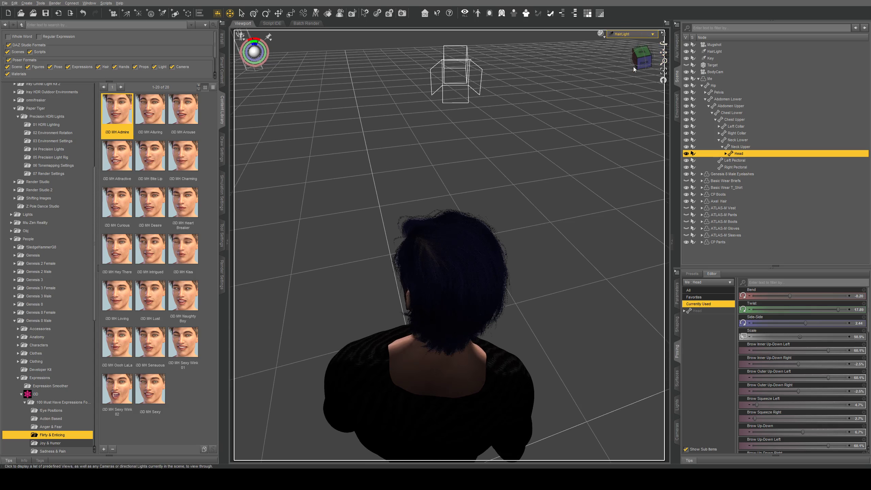
left_click(641, 97)
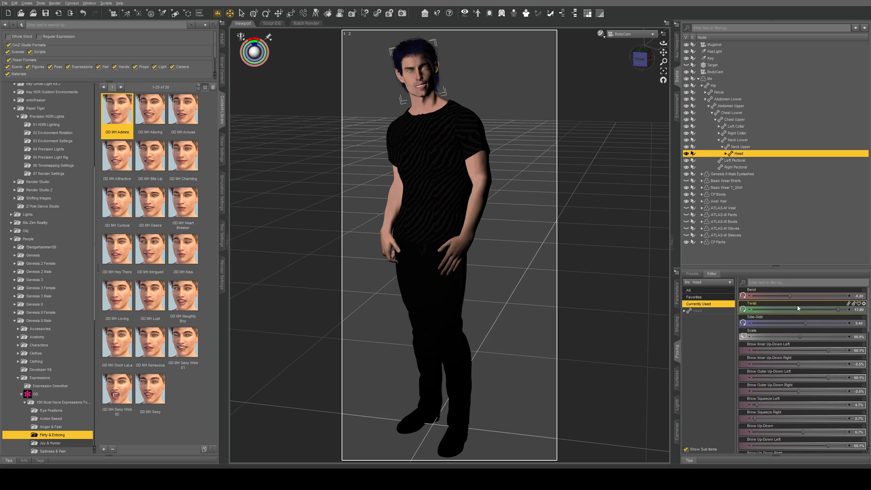
Turn the figure's head by adjusting its Bend to about 1.14 and Twist to about 1.57, stepping back unwanted changes
mouse_move(790, 298)
left_mouse_down()
mouse_move(830, 310)
mouse_move(799, 312)
left_mouse_up()
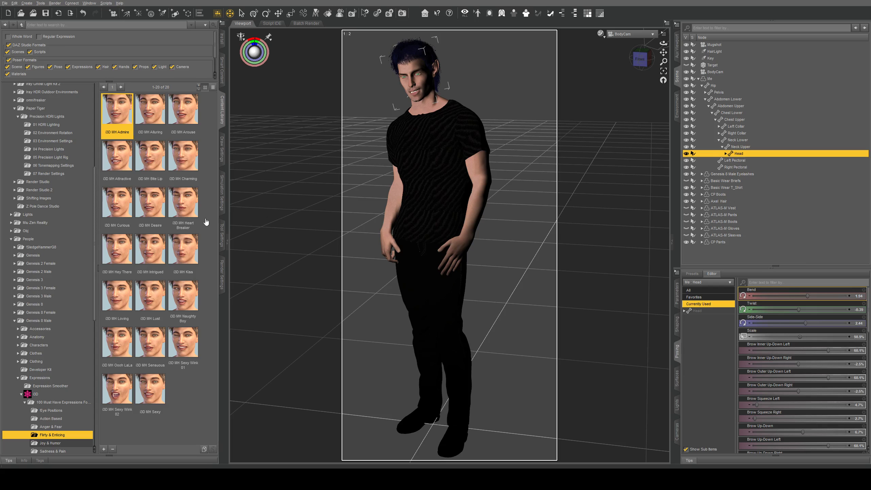
key("ctrl+z")
key("ctrl+z")
key("ctrl+z")
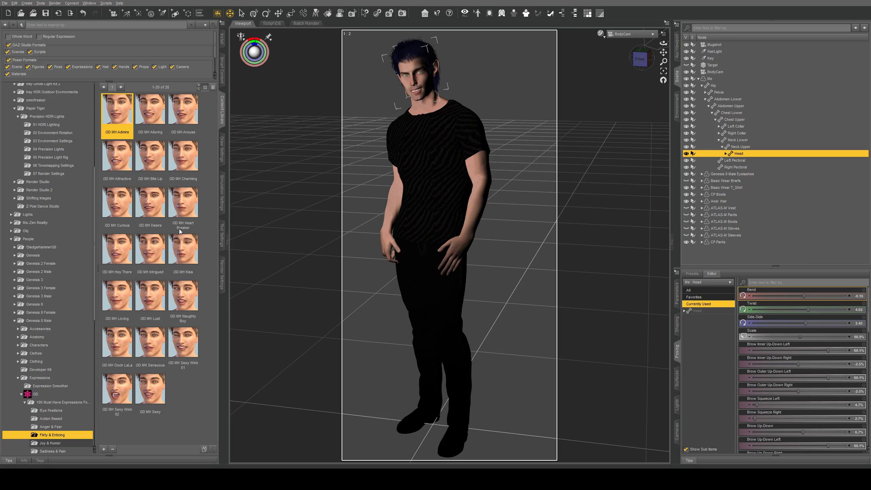
key("ctrl+z")
key("ctrl+z")
key("ctrl+z")
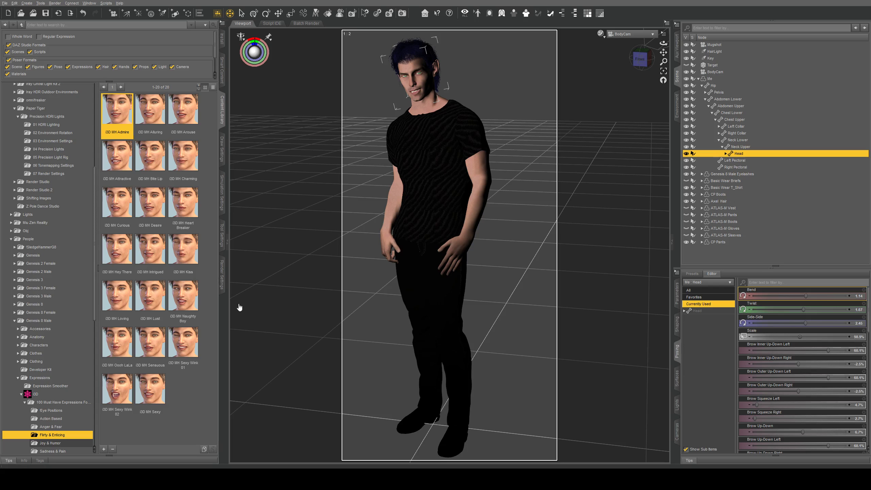
Apply the Light01 HDRI lighting preset from the Precision HDRI Lights set
left_click(43, 117)
left_click(44, 126)
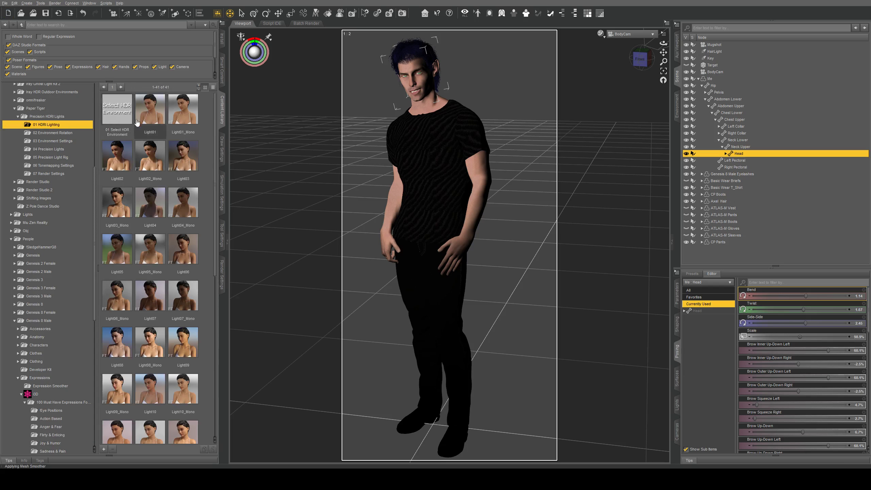
left_click(150, 107)
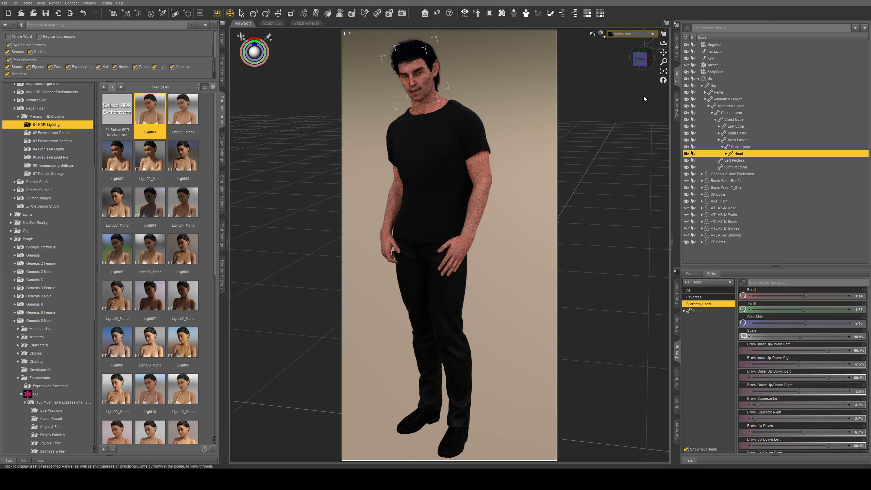
Move the Key light closer and around to the figure's other side by looking through it, and return to BodyCam
left_click(644, 114)
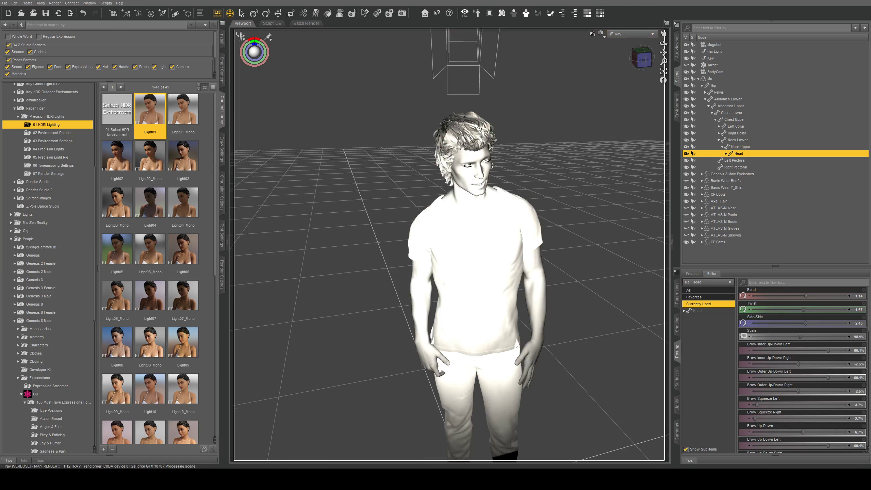
left_click_drag(663, 43, 660, 26)
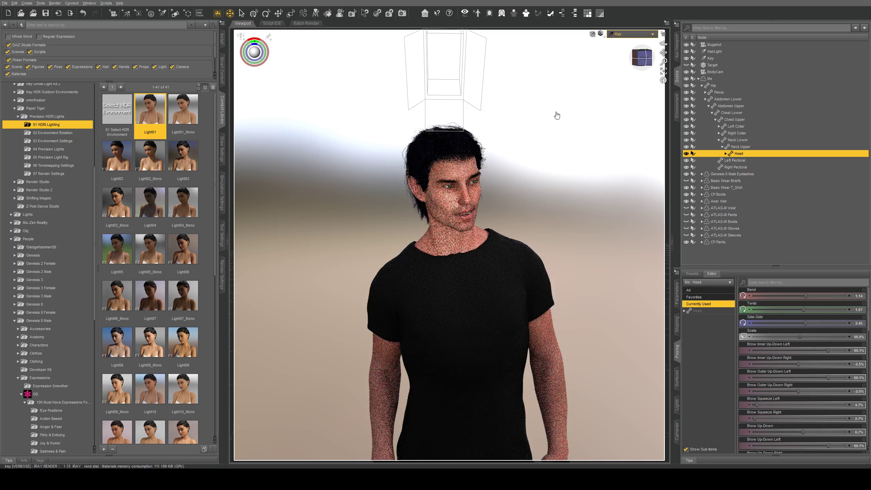
left_click_drag(536, 115, 557, 115, "ctrl+alt")
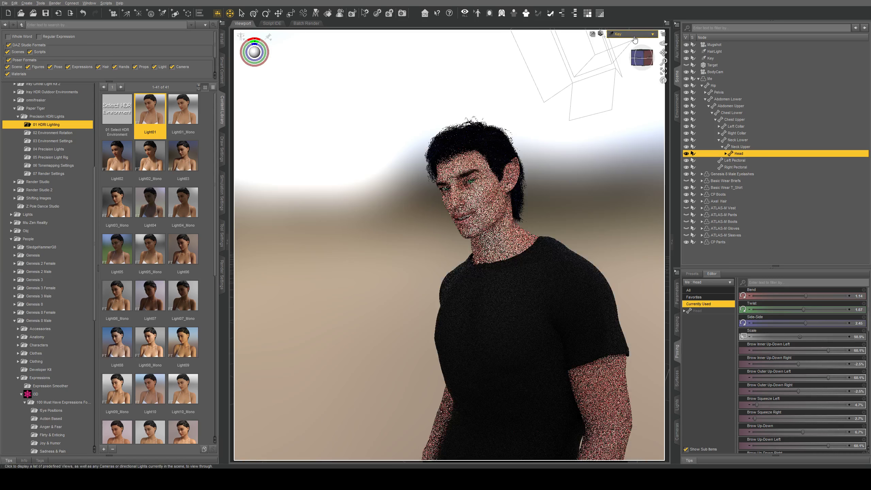
left_click(636, 102)
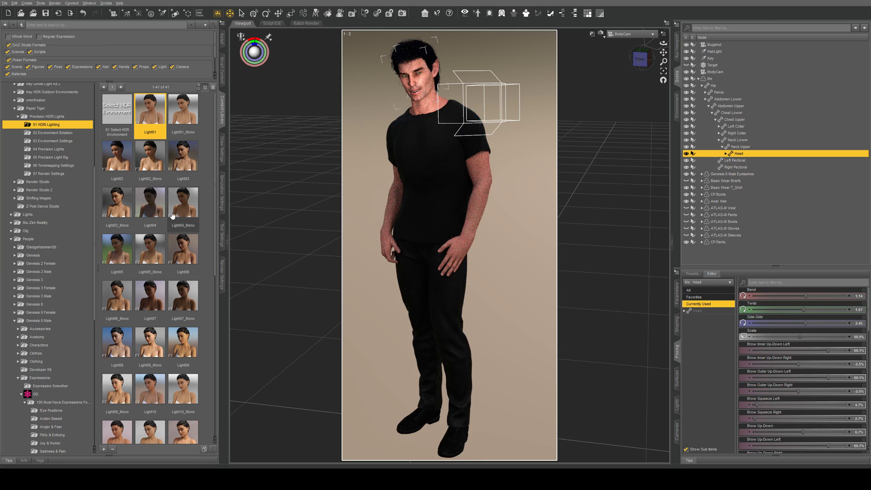
Try the HDRI presets Light03_Mono and Light05_Mono, and apply Light03 to the scene
double_click(122, 207)
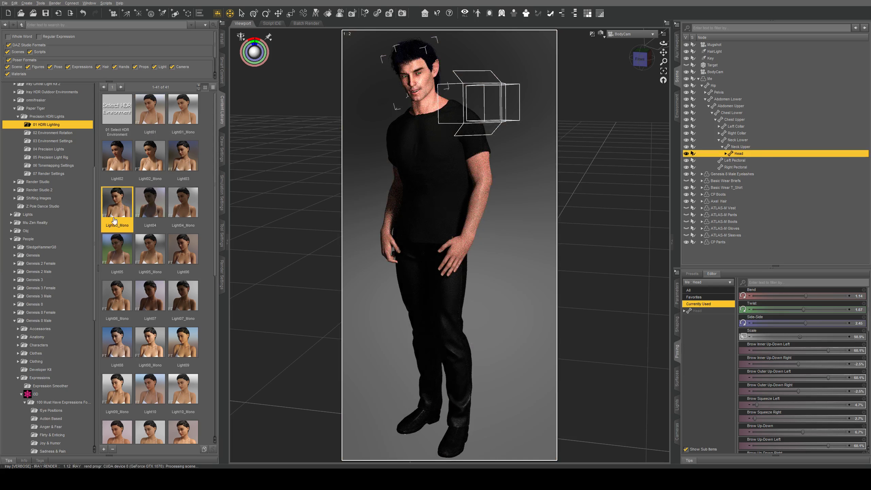
double_click(150, 253)
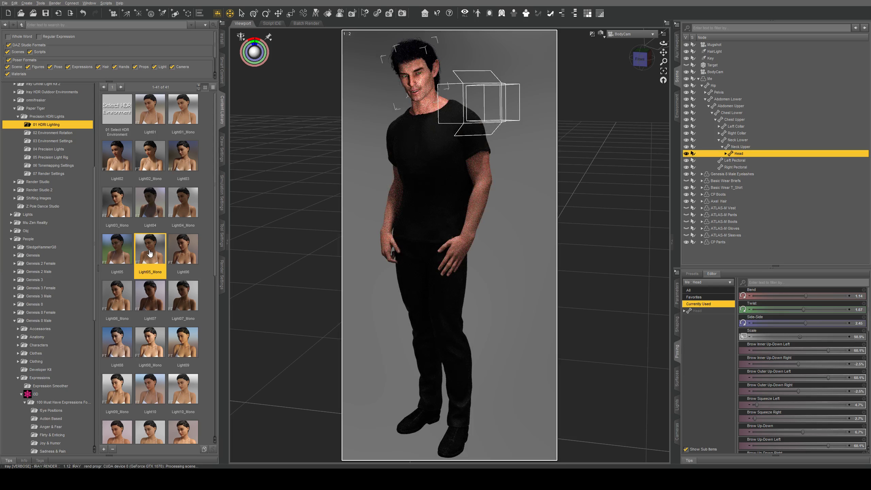
double_click(183, 158)
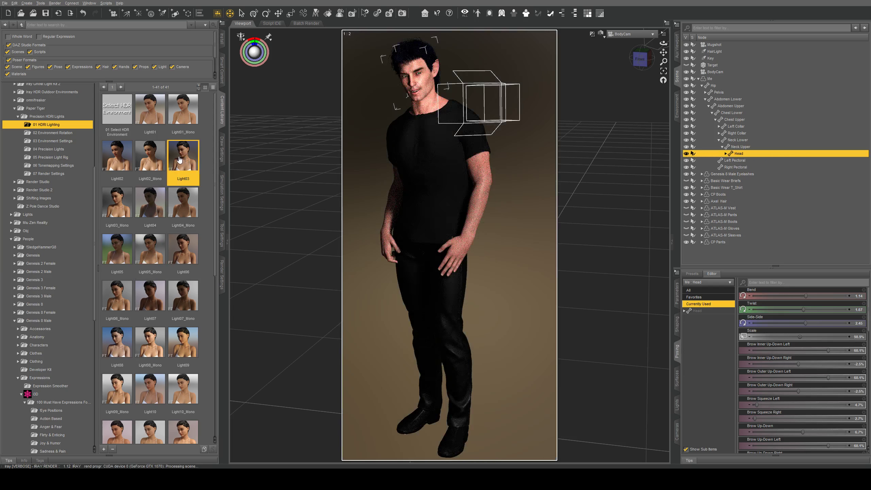
Try the environment rotation presets from Dome Rotation 045 through 315, and restore Dome Rotation Default
left_click(53, 132)
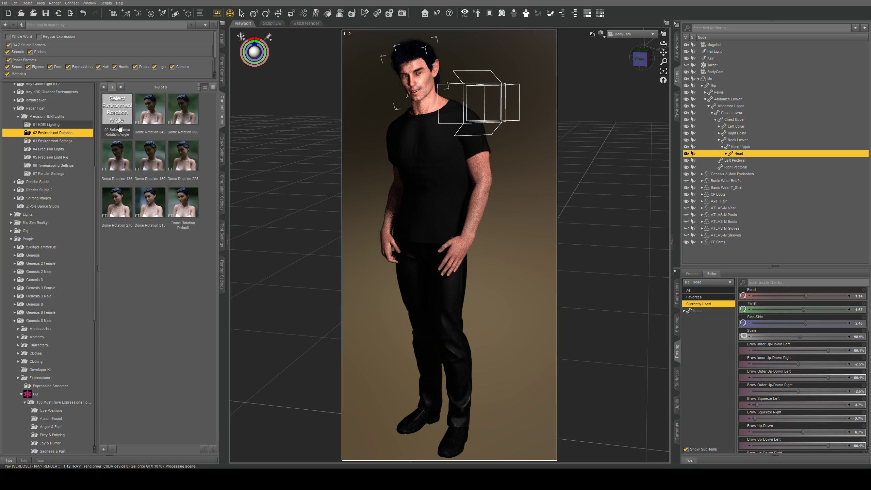
double_click(161, 118)
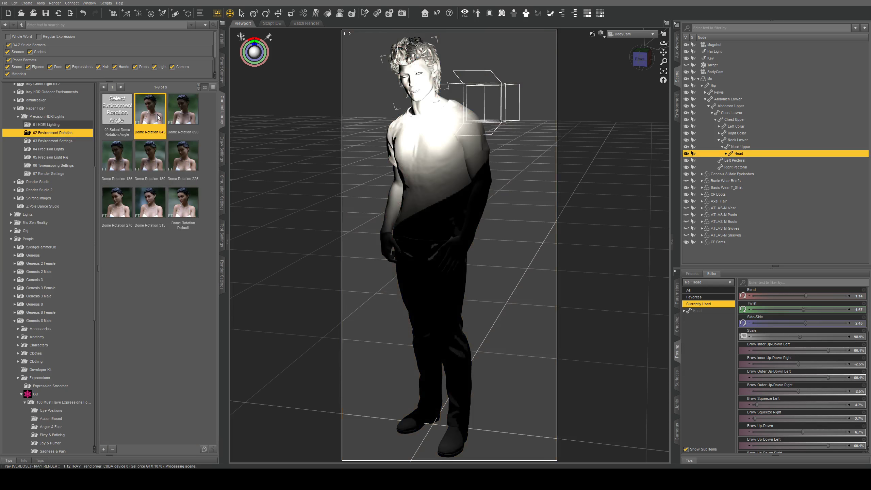
double_click(187, 117)
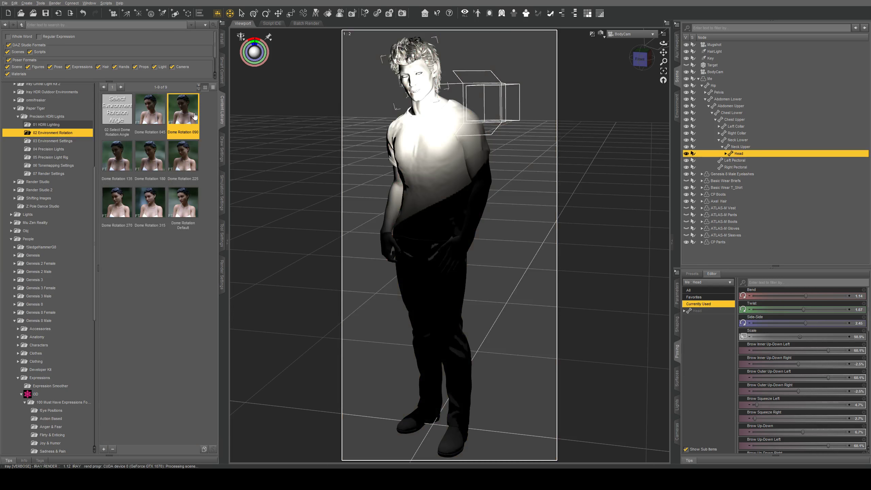
double_click(118, 148)
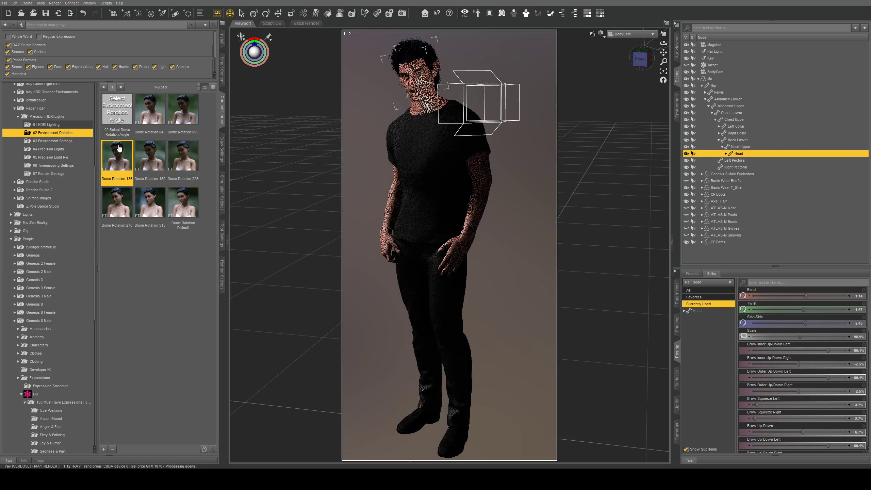
double_click(159, 158)
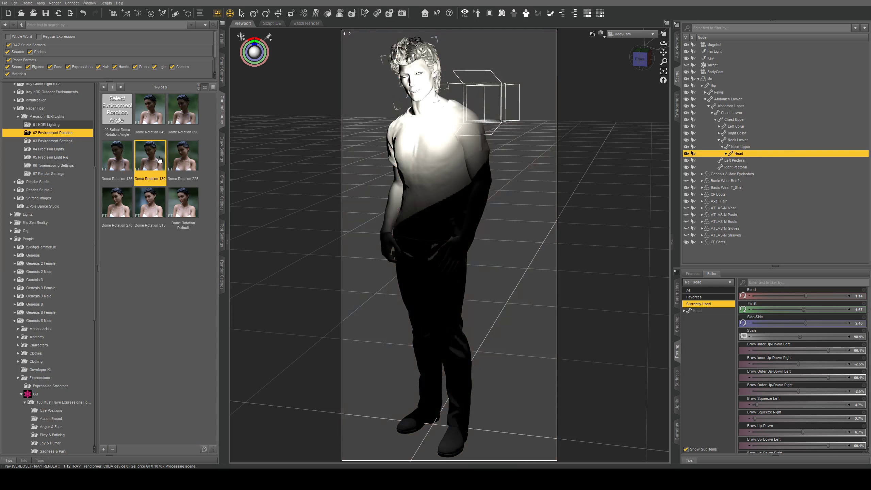
double_click(187, 164)
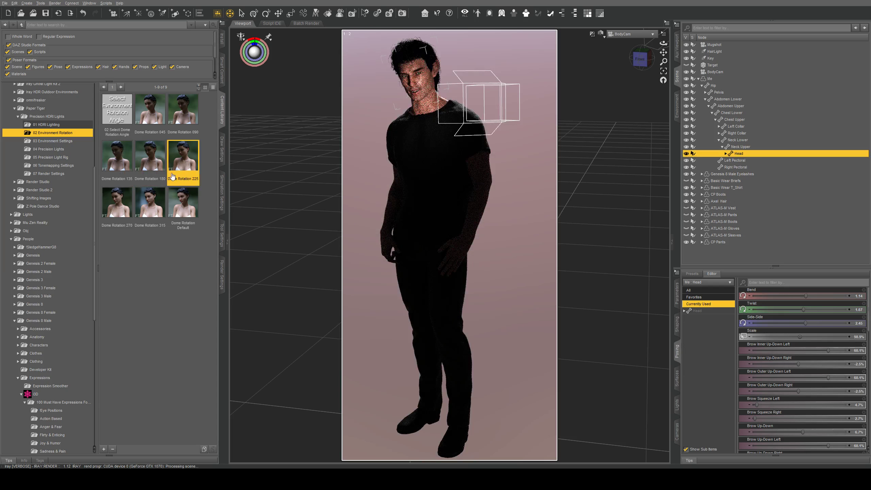
double_click(120, 204)
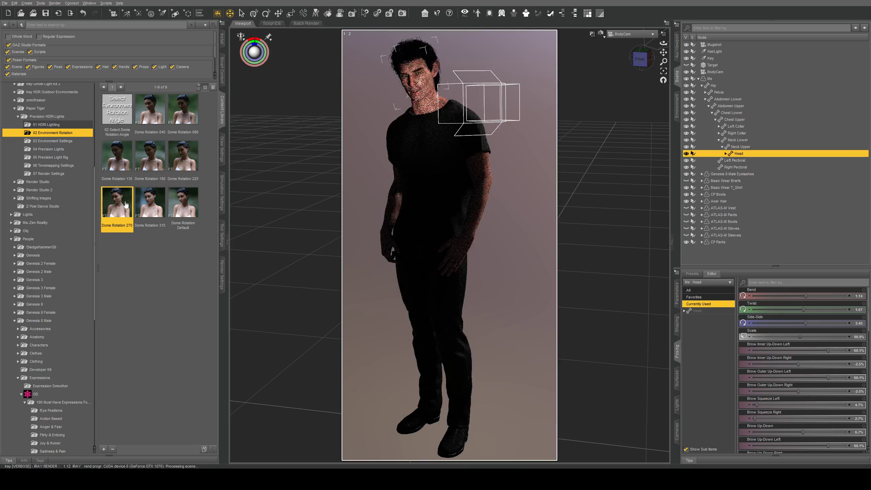
double_click(140, 206)
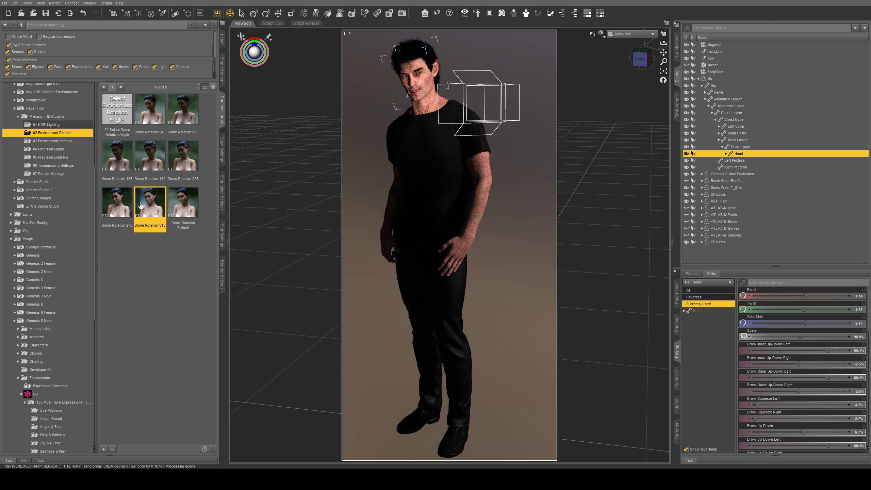
double_click(189, 202)
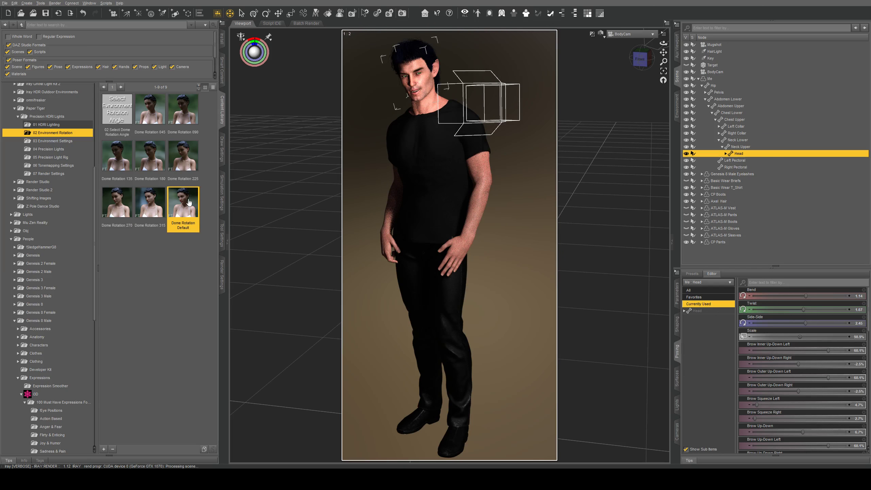
Set the environment to Dome Intensity 125% with the dome hidden and Draw Ground OFF
left_click(63, 140)
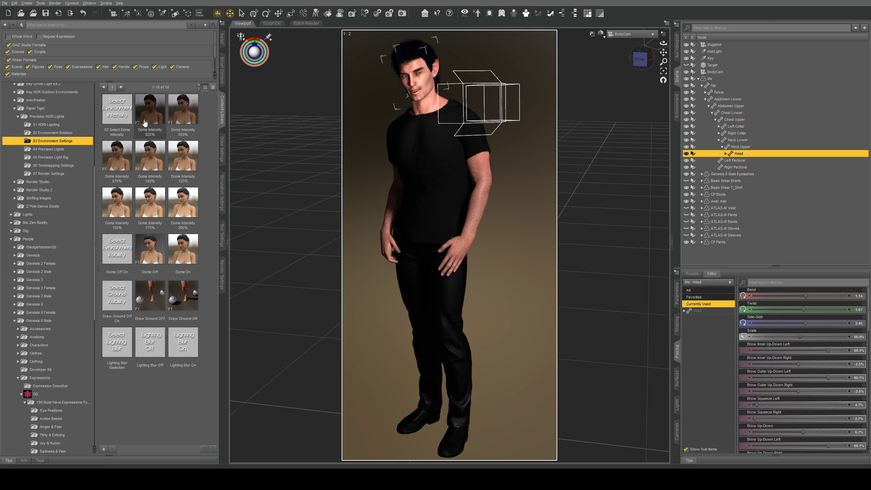
double_click(180, 165)
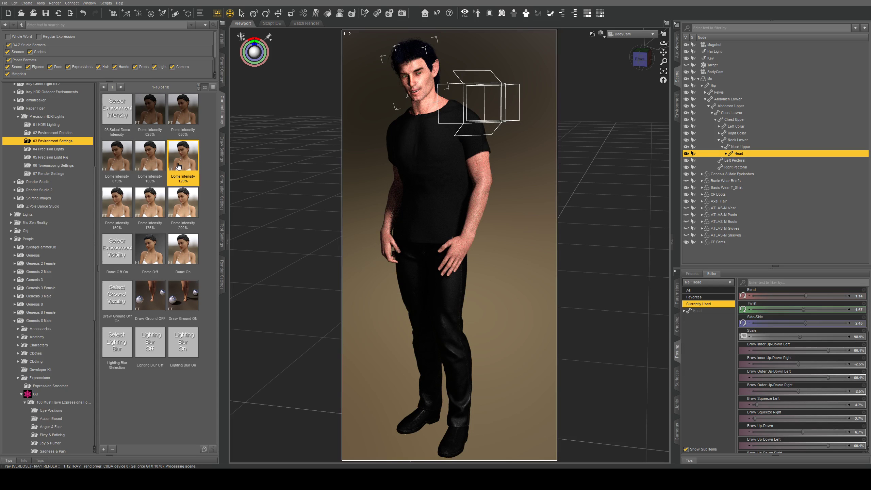
double_click(148, 252)
double_click(151, 291)
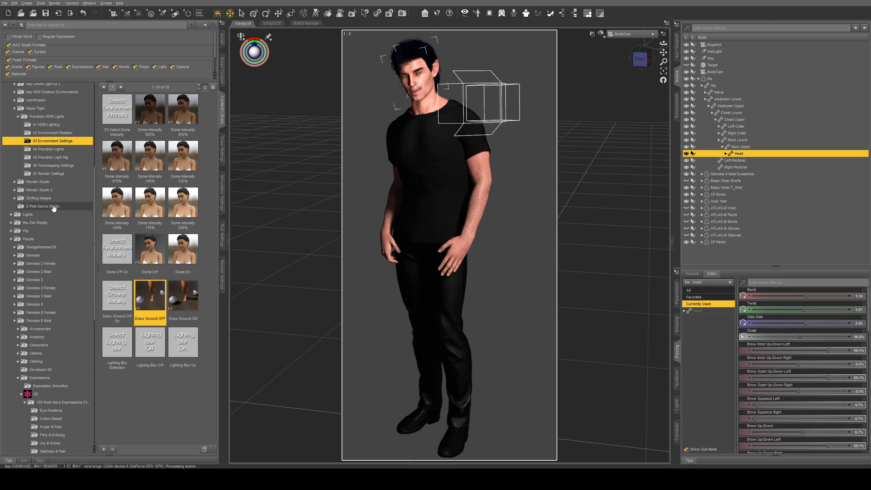
Try Bloom Filter A and B plus the Dramatic Warm and Dramatic Cool tonemapping presets, and apply Tonemapping Dramatic
left_click(56, 165)
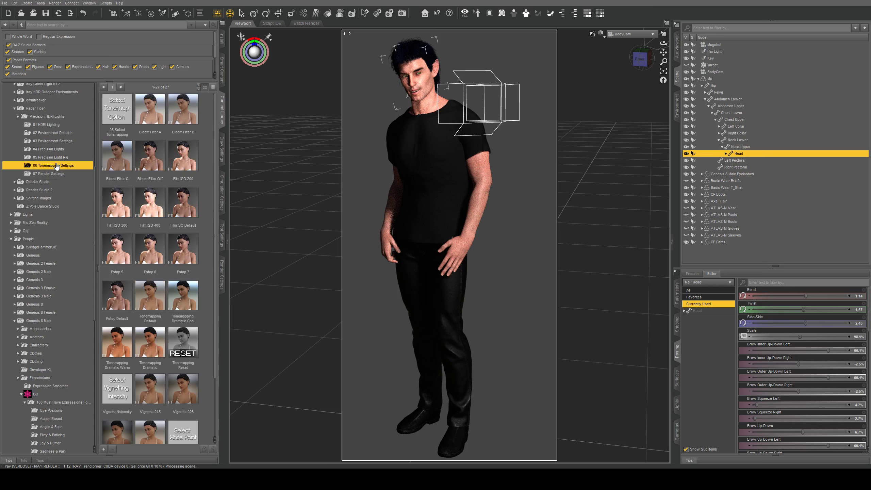
double_click(150, 118)
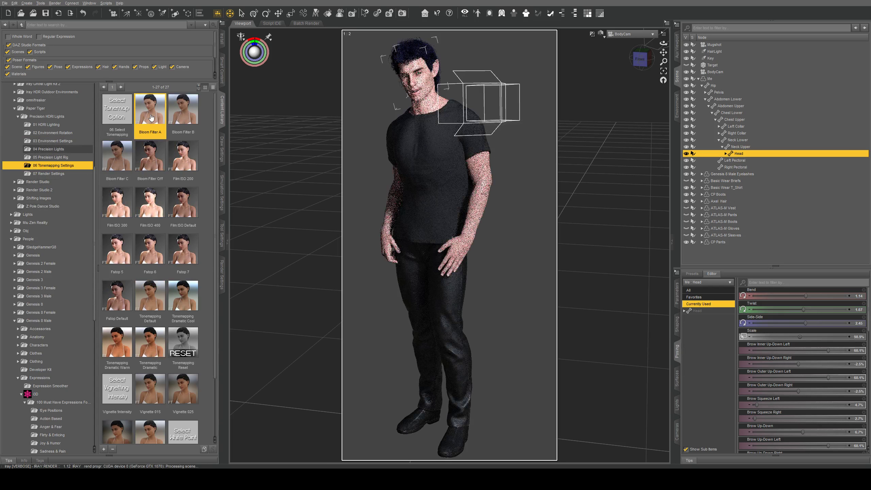
double_click(178, 120)
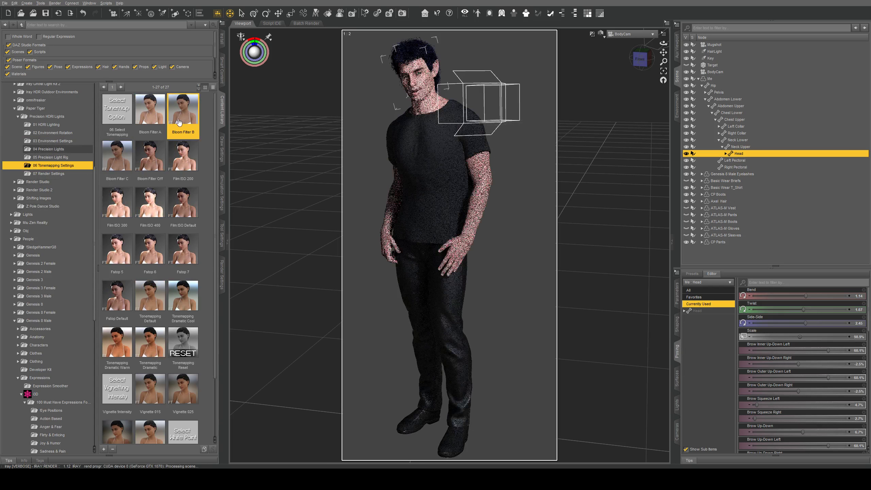
double_click(118, 348)
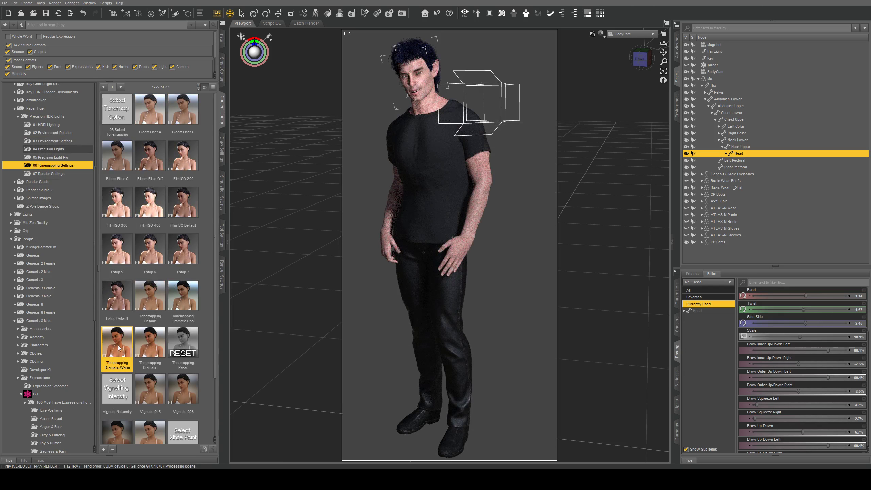
double_click(189, 309)
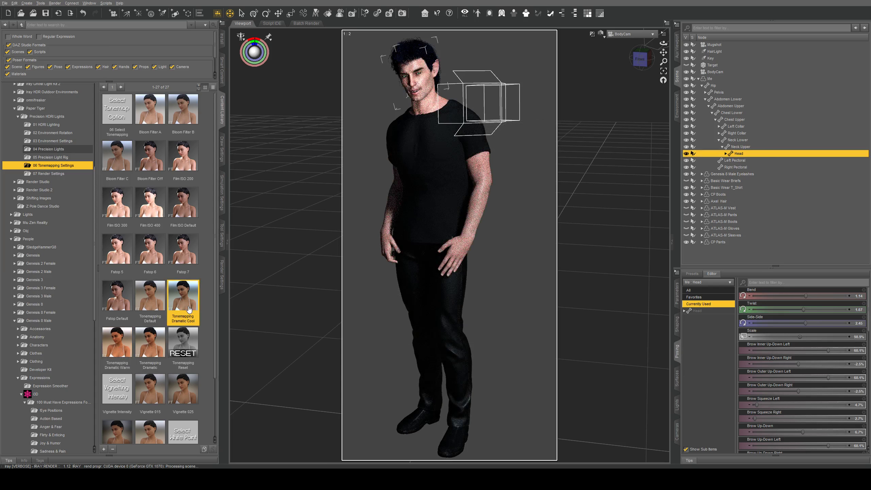
double_click(152, 342)
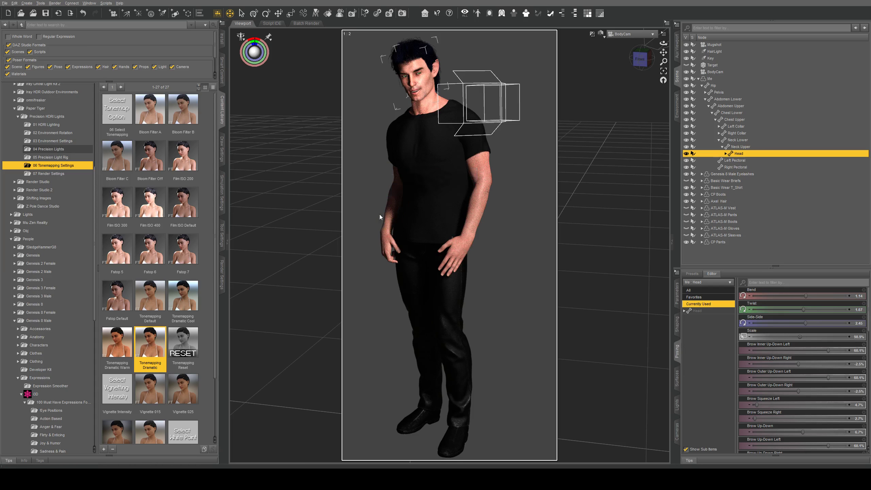
Try Dome Rotation 180 and 135, apply Dome Rotation 090, and start rendering the BodyCam view
left_click(52, 132)
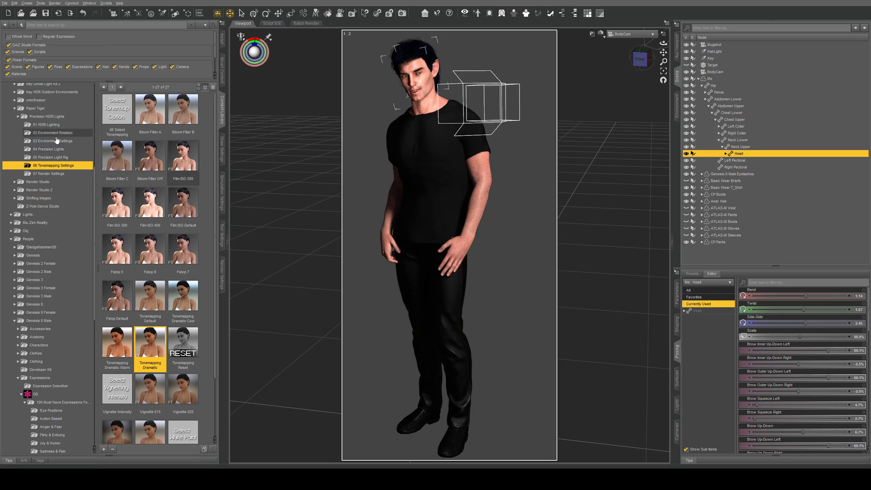
double_click(145, 158)
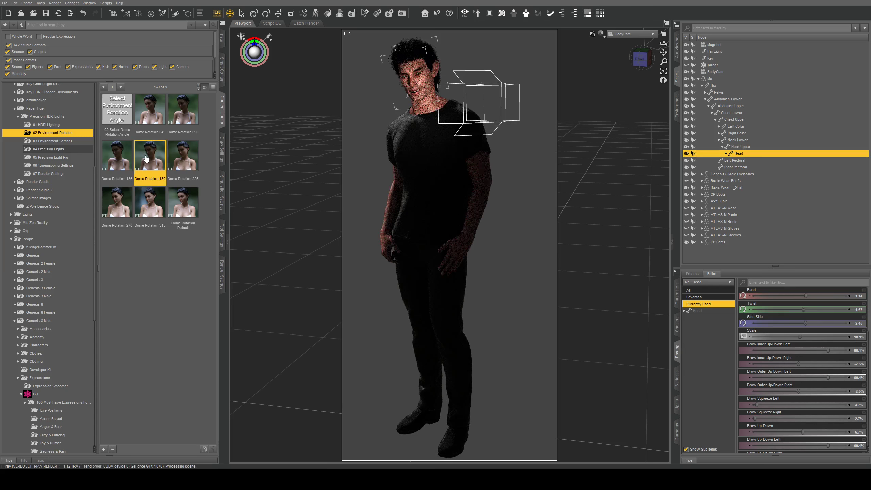
double_click(119, 164)
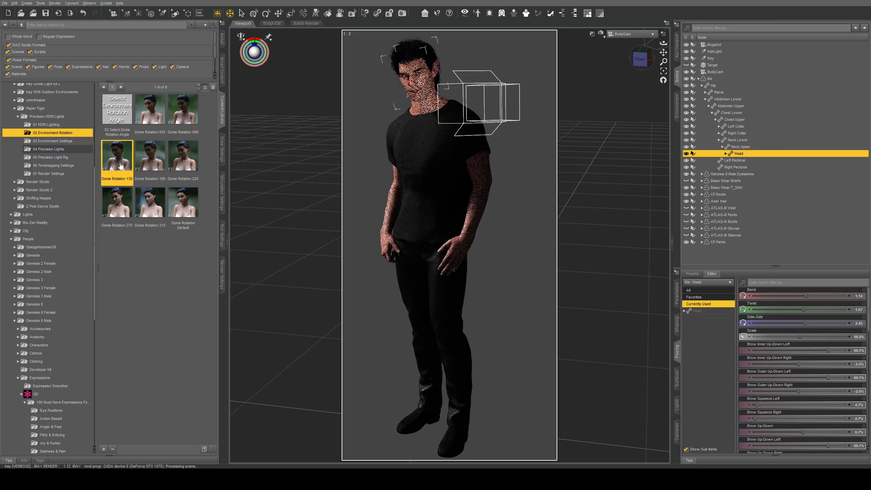
double_click(183, 111)
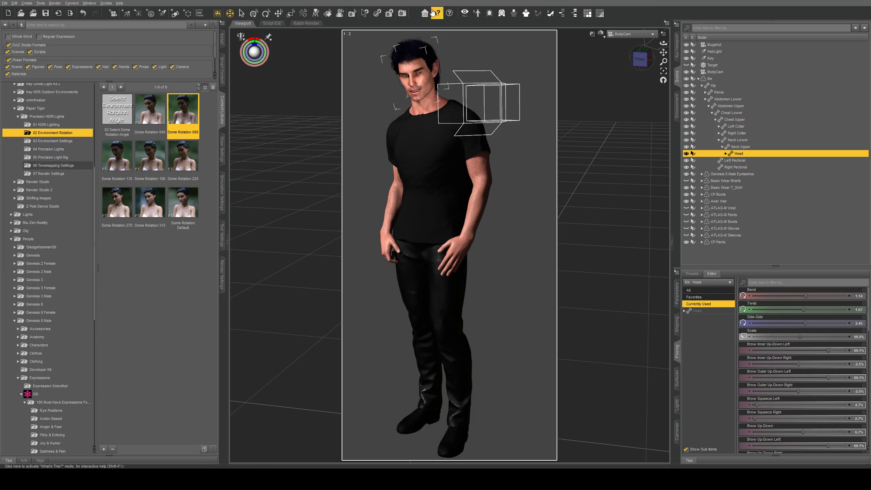
left_click(403, 15)
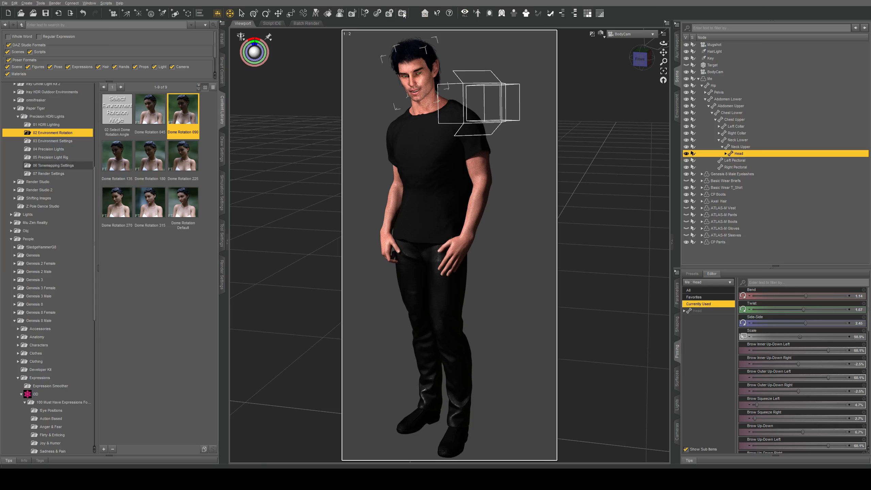